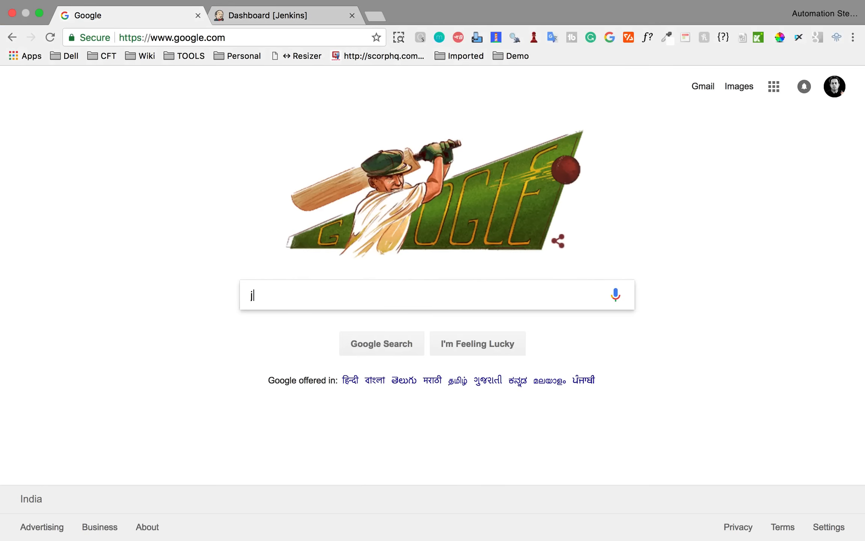
- Search Google for "jenkins build monitor plugin" and open the Jenkins Wiki result and the image results in new tabs
text(jenkins)
key(Down)
key(Return)
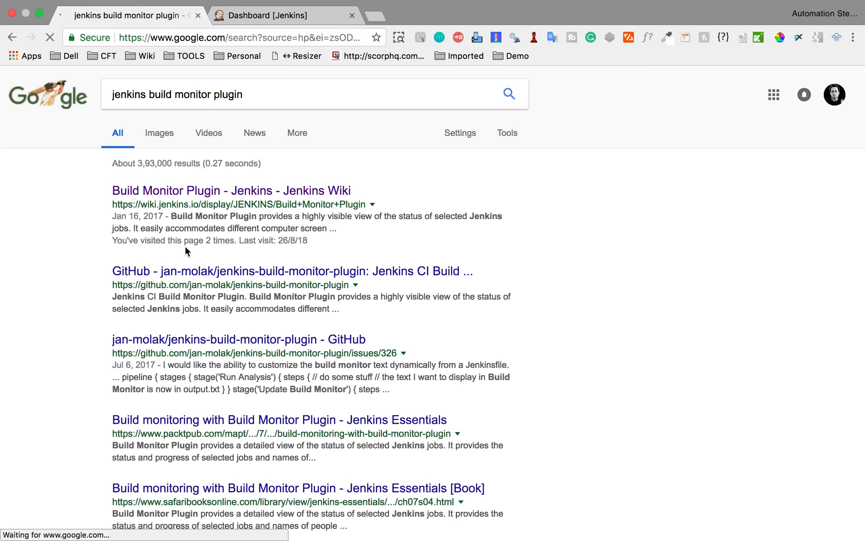
super+click(237, 193)
click(161, 138)
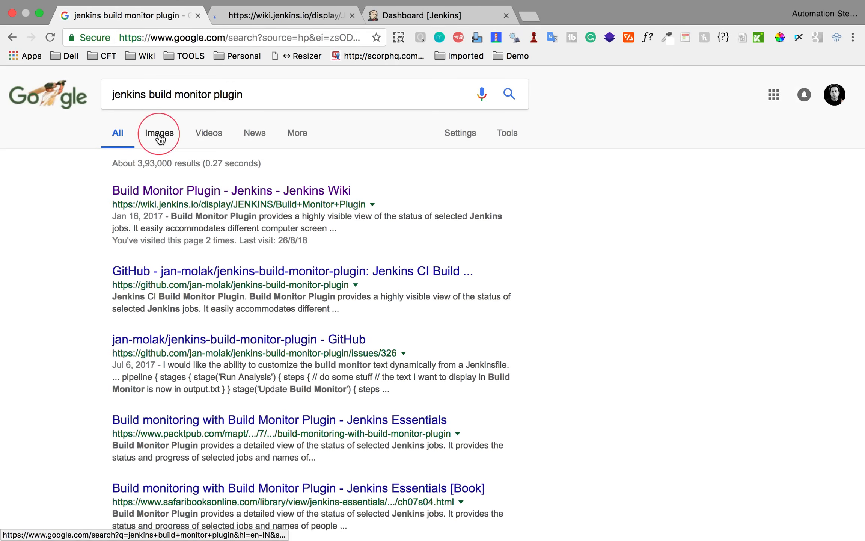
- Read the Build Monitor Plugin wiki page from its description to the sample screenshots, and view the image search results
click(286, 16)
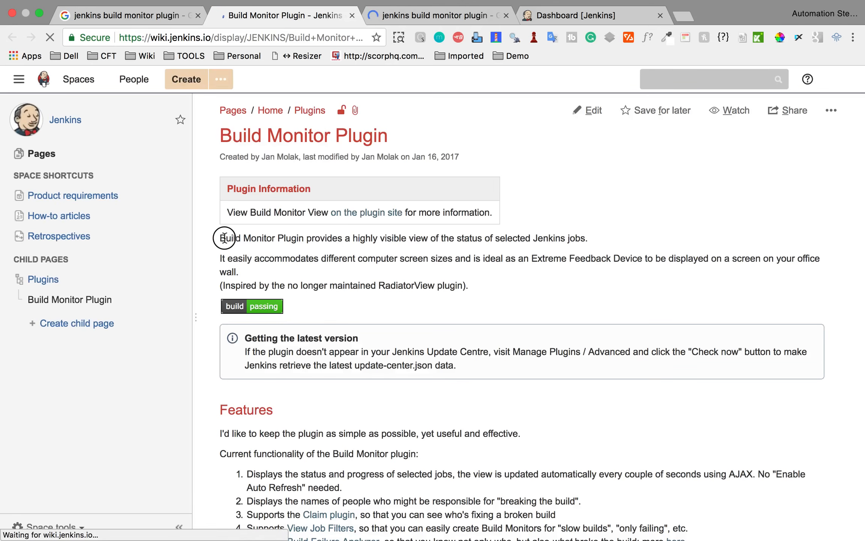
scroll(396, 242, down, 1)
drag(226, 197, 581, 195)
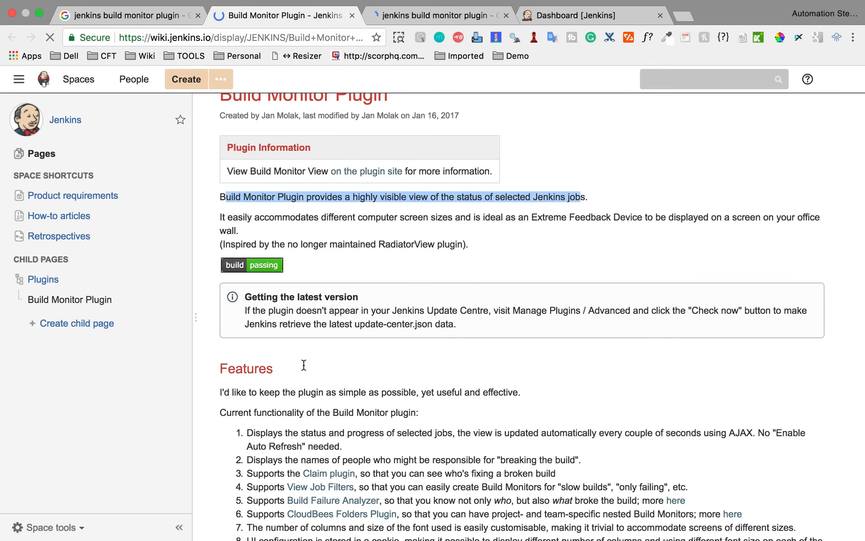
scroll(312, 284, up, 1)
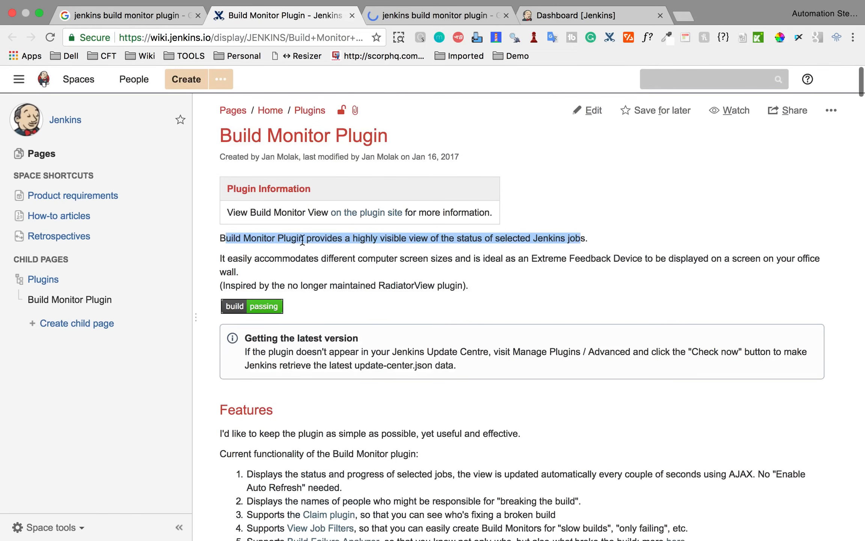
click(303, 240)
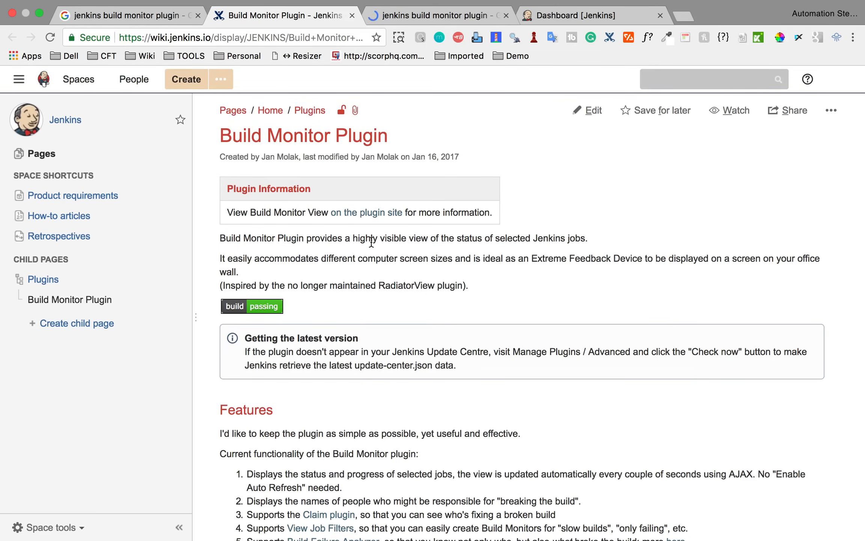
scroll(371, 243, down, 20)
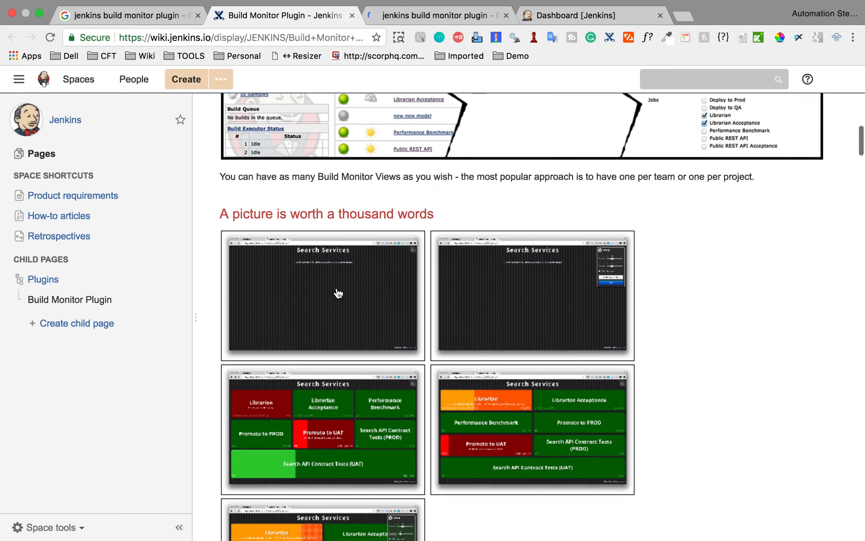
scroll(339, 293, down, 7)
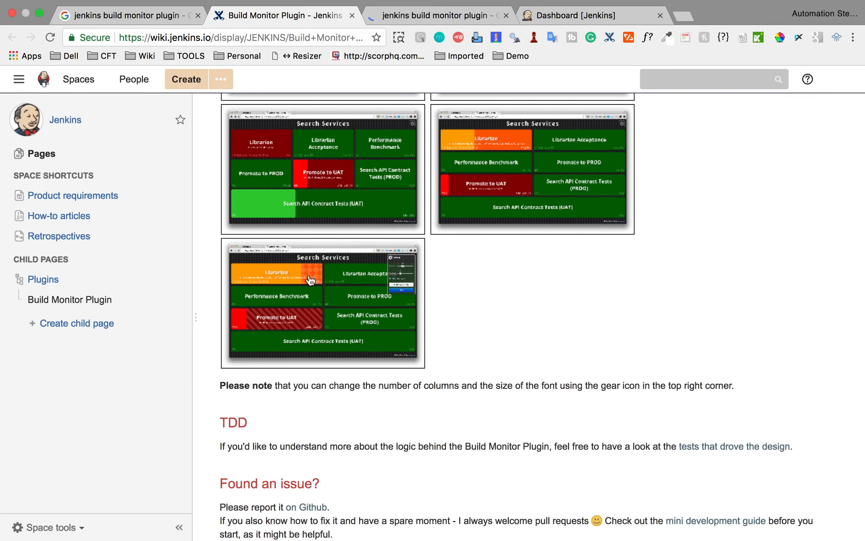
click(408, 16)
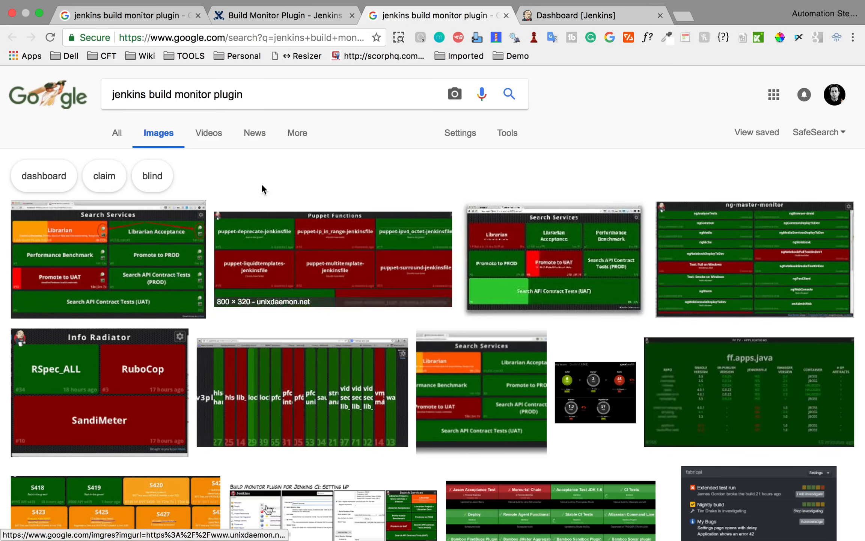
- Switch to the Jenkins dashboard at localhost:9191 and open the plugin manager from the Jenkins management page
click(580, 18)
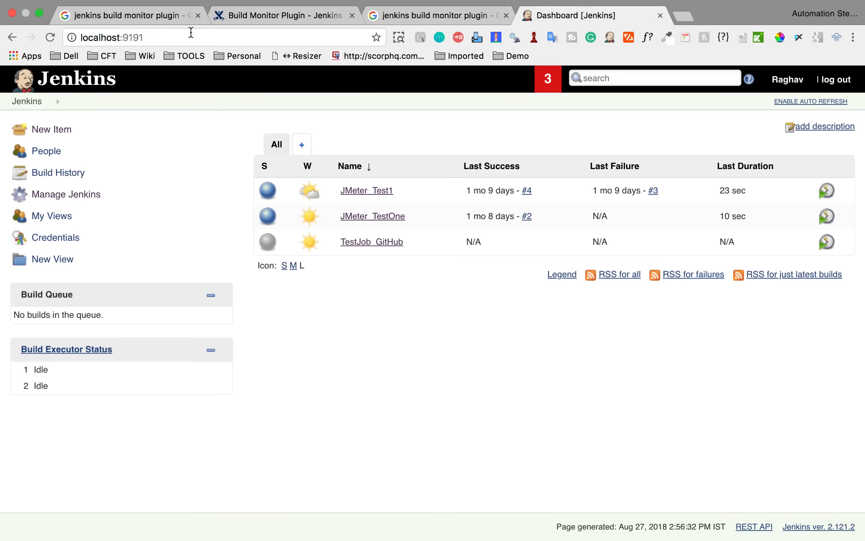
click(191, 33)
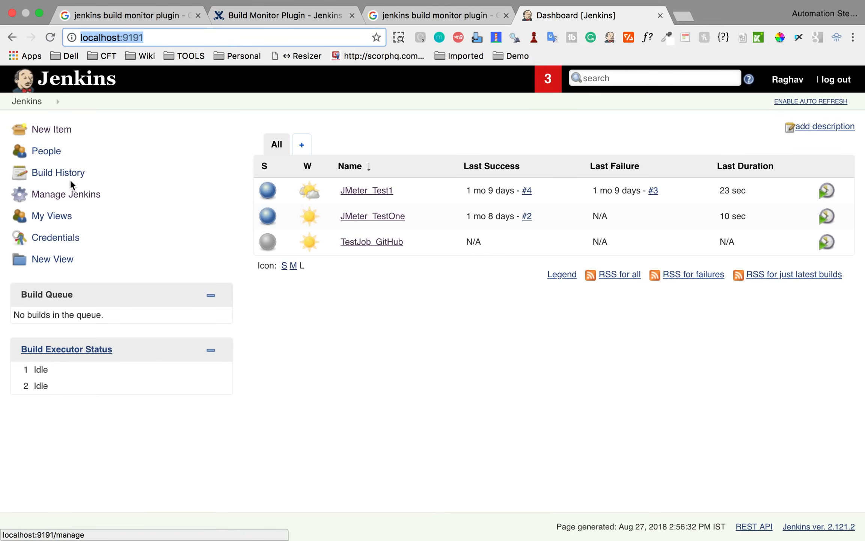
click(66, 194)
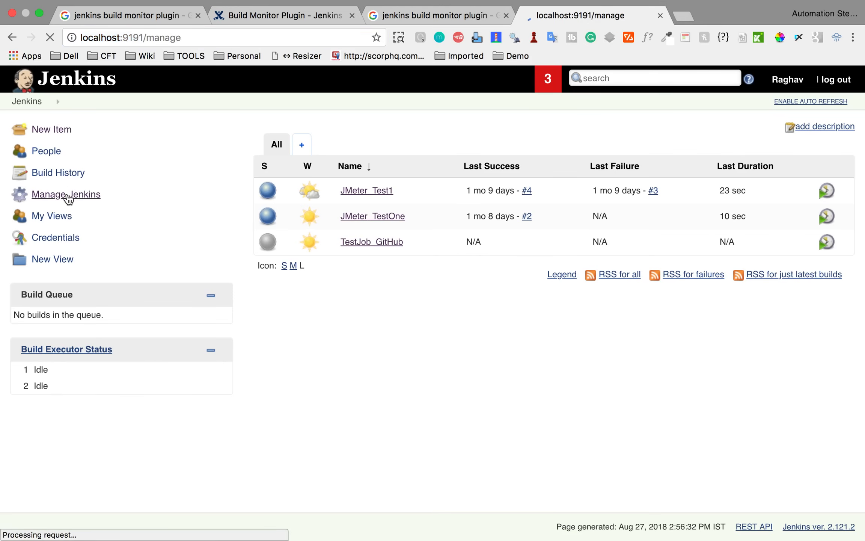
scroll(522, 372, down, 5)
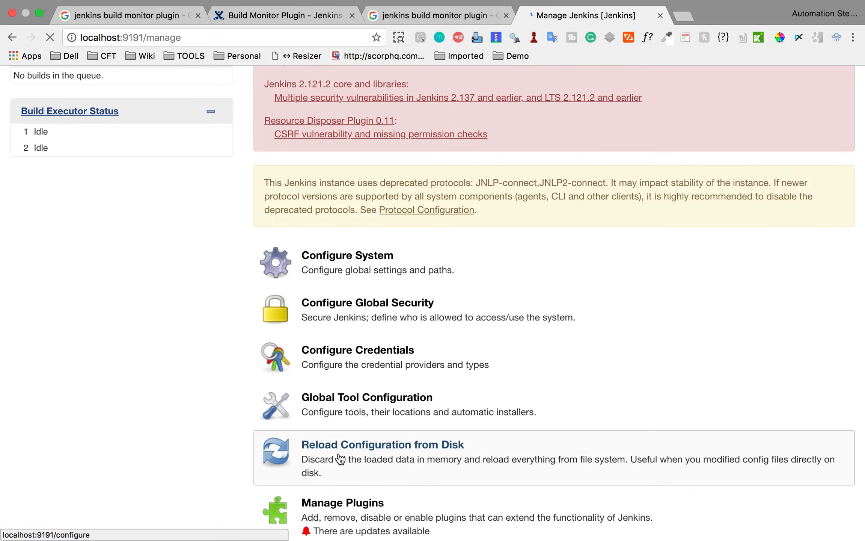
click(340, 459)
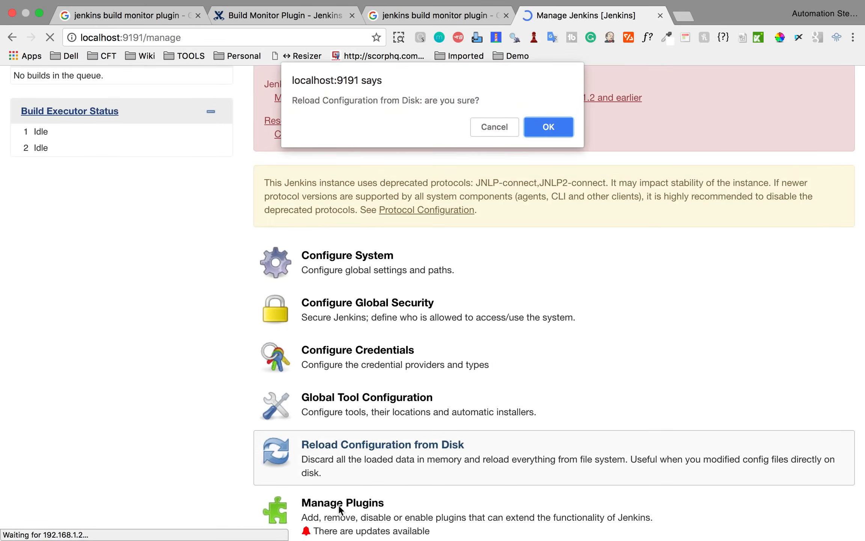
click(508, 130)
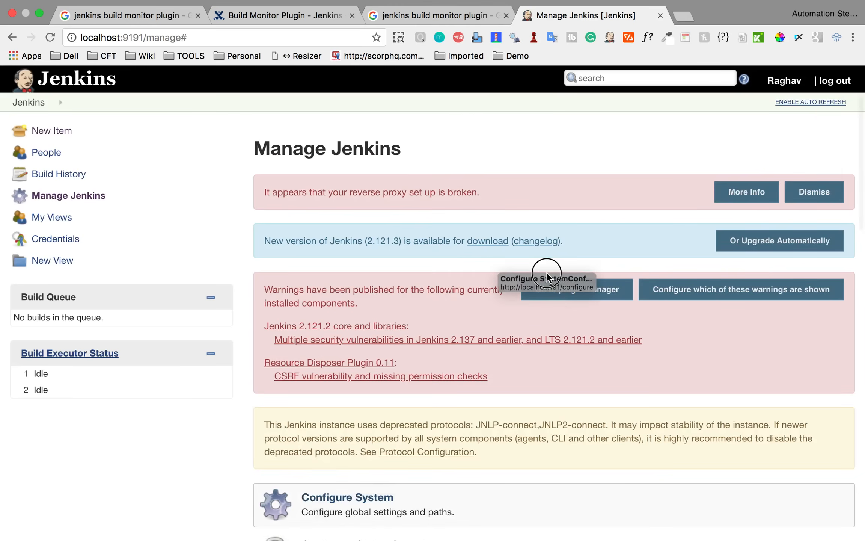
scroll(358, 388, down, 7)
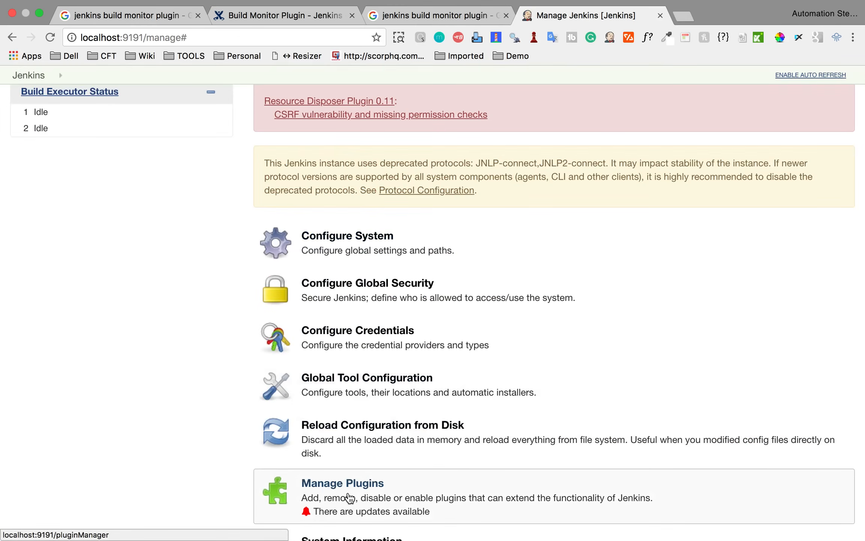
click(349, 497)
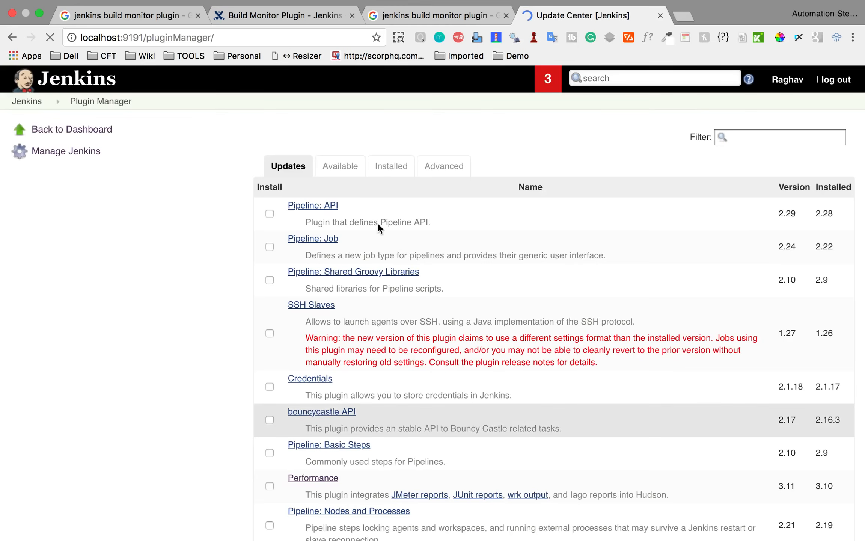
- Filter the available plugins by "build monitor" and install Build Monitor View without restarting
click(339, 167)
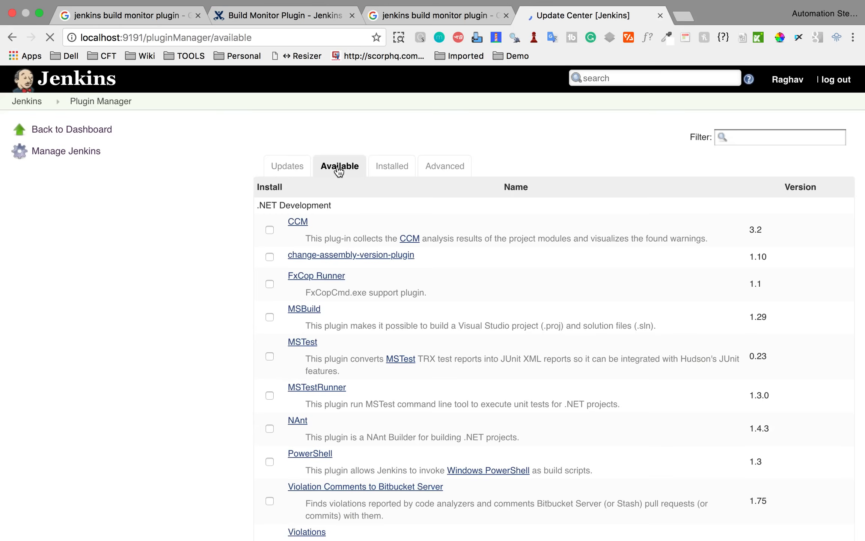
click(742, 132)
text(b)
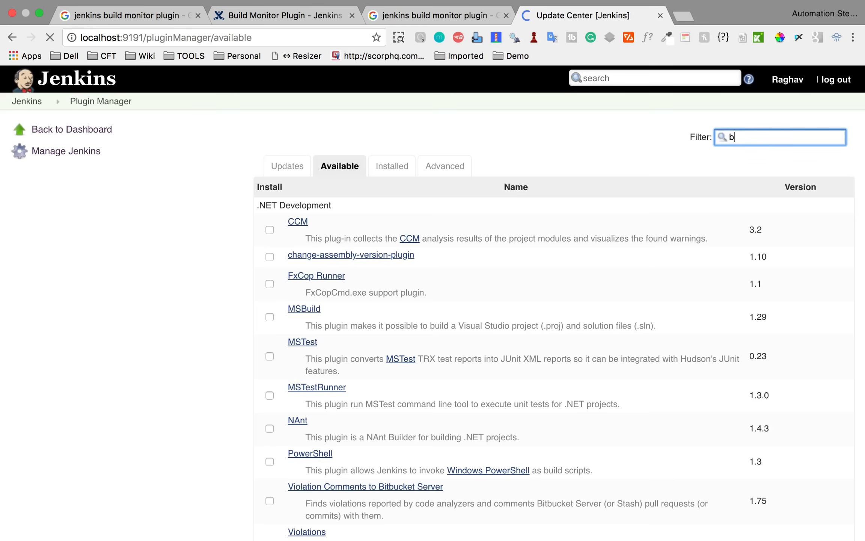
text(uild)
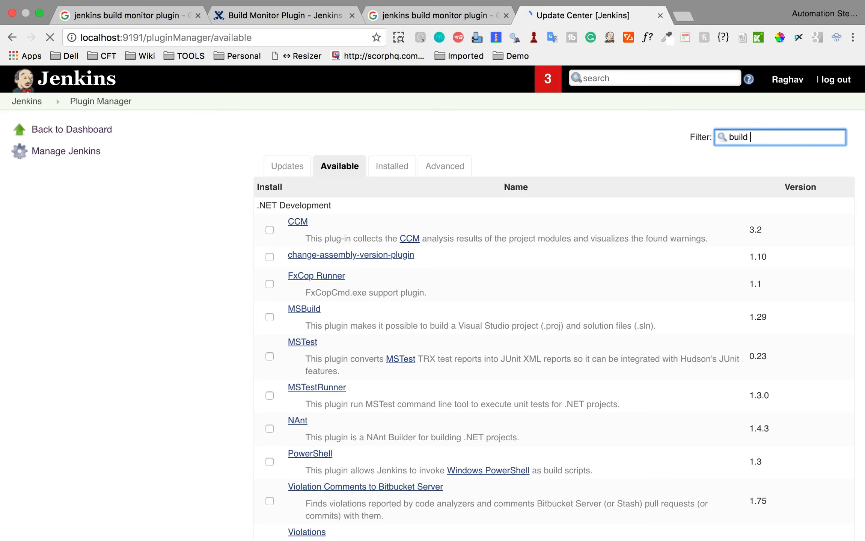
text( monitor)
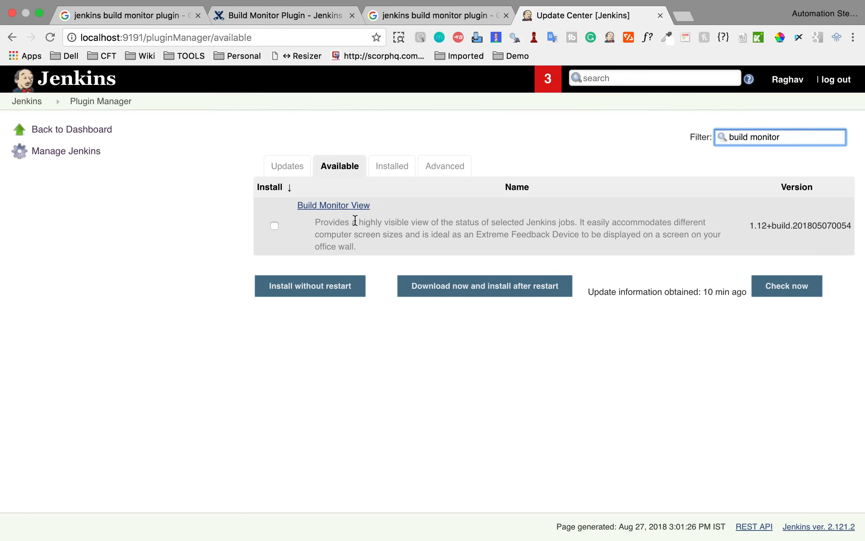
click(275, 226)
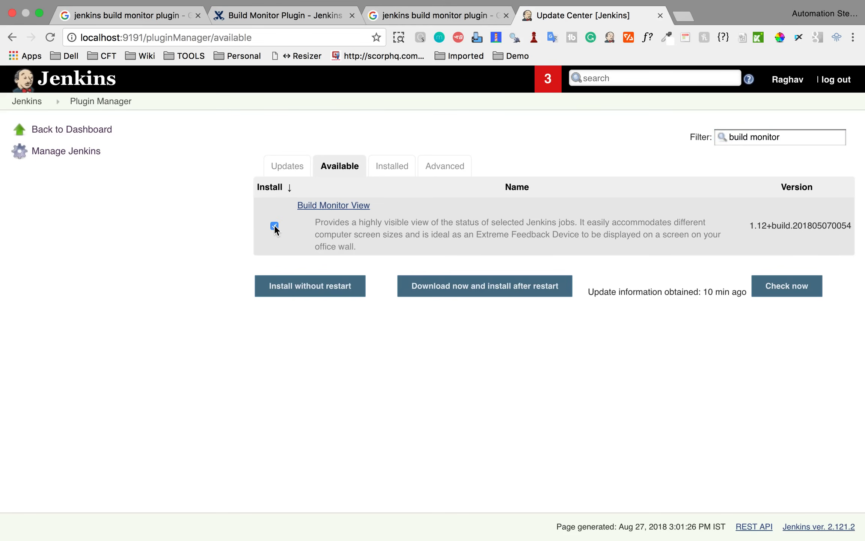
click(308, 287)
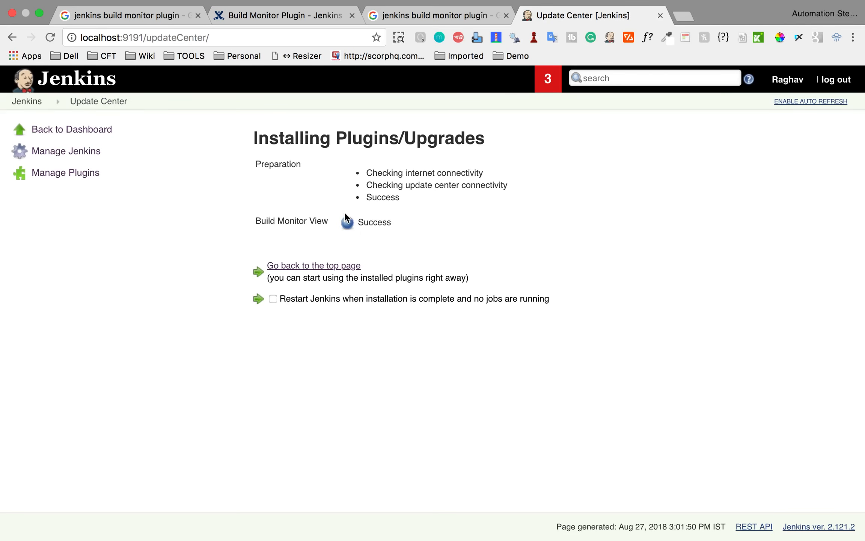
- Return to the dashboard and create a new view of type Build Monitor View named BuildMonitor1
click(23, 105)
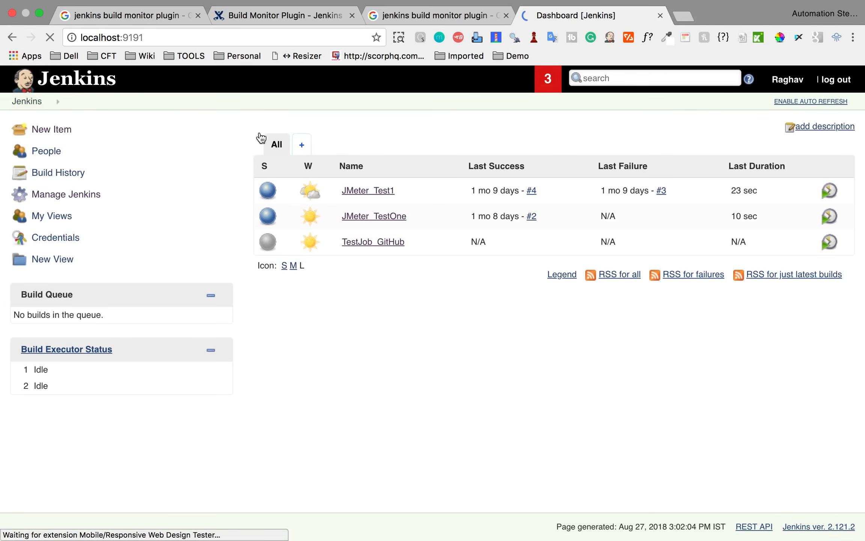
click(302, 147)
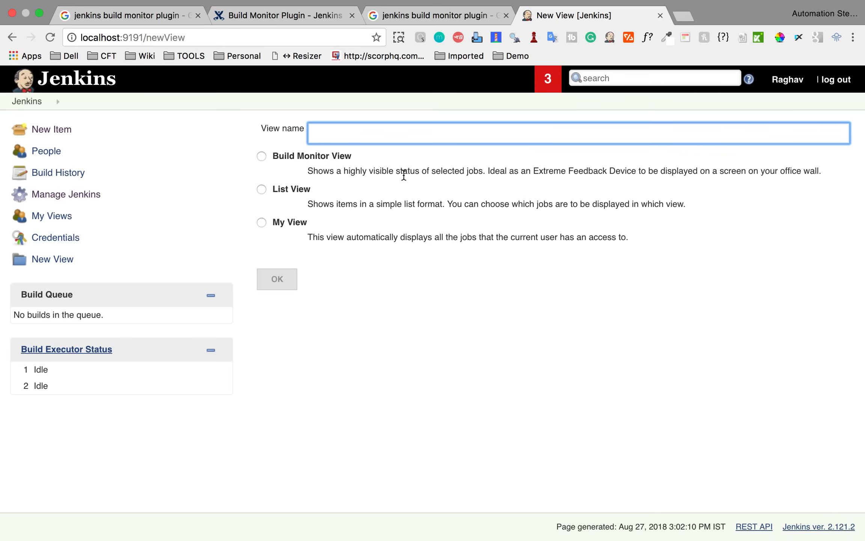
click(262, 156)
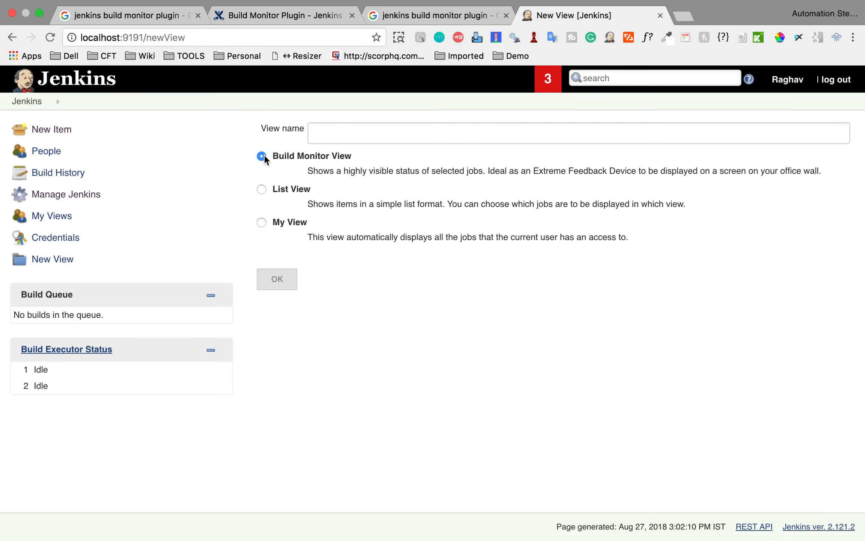
click(334, 138)
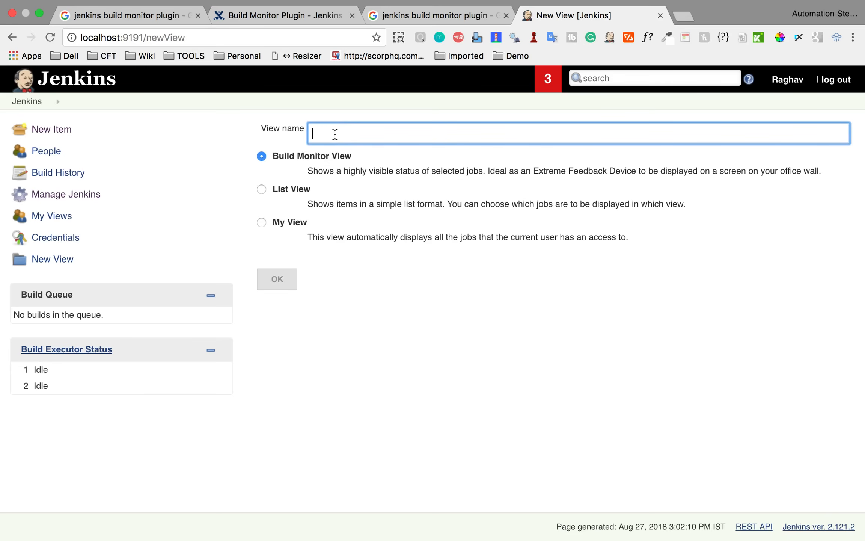
text(BuildMonitor1)
click(276, 286)
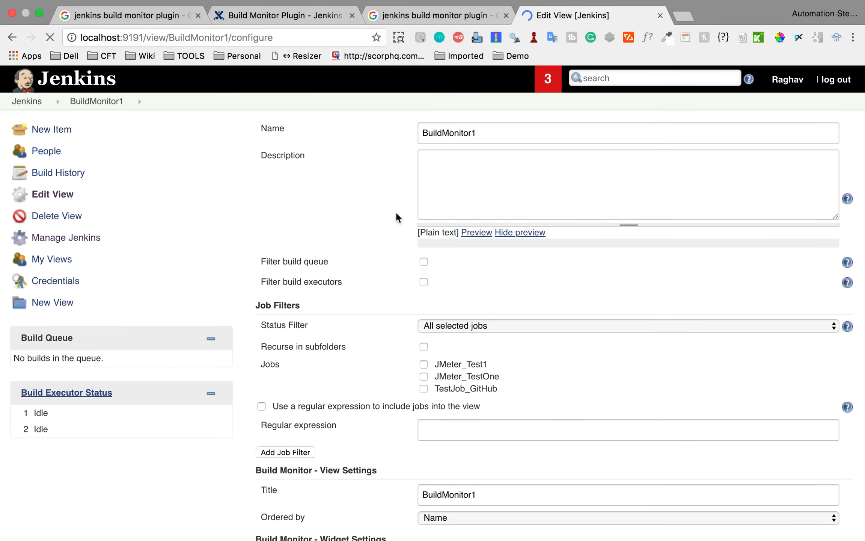
- Include the jobs JMeter_Test1, JMeter_TestOne and TestJob_GitHub in the BuildMonitor1 view
scroll(327, 245, down, 5)
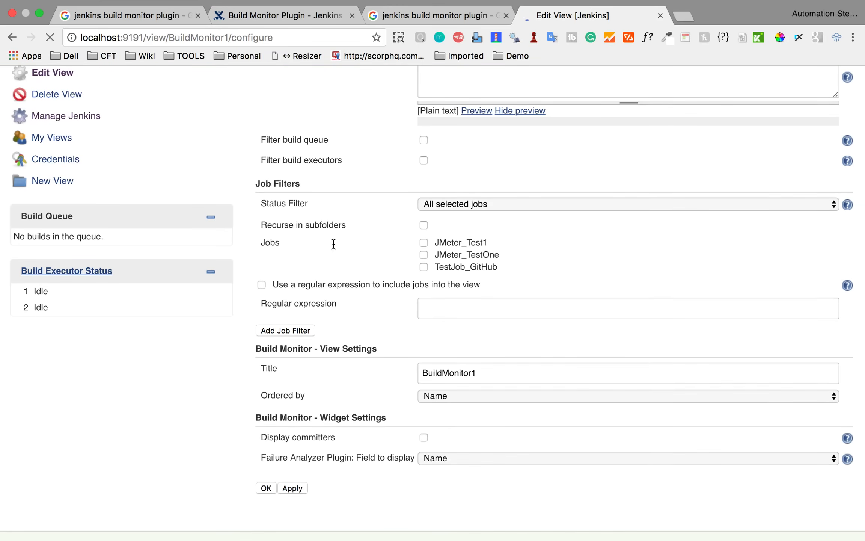
click(425, 220)
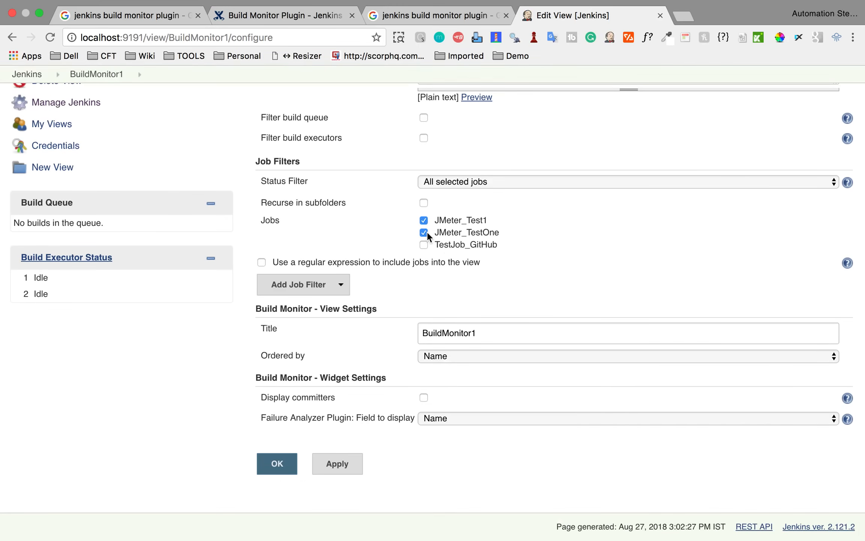
scroll(407, 286, up, 5)
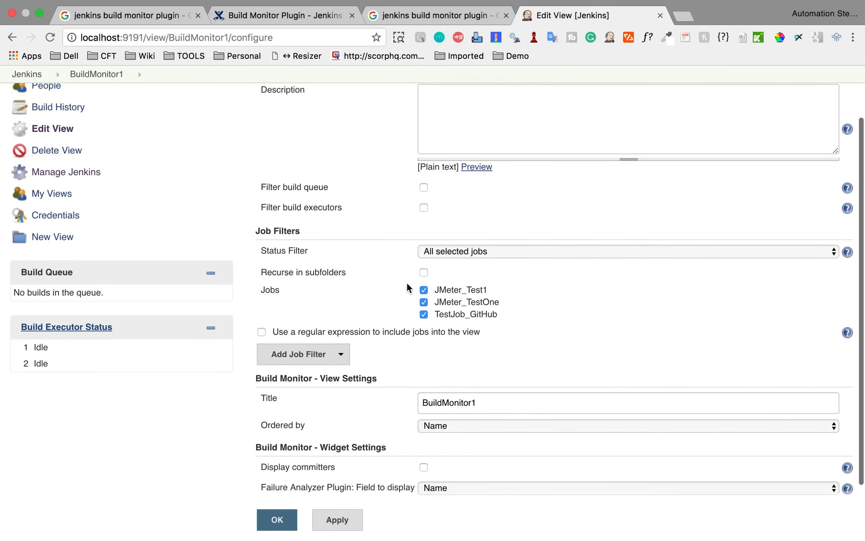
- Set the BuildMonitor1 view to order its jobs by Status, with Name as the Failure Analyzer field, and save the configuration
click(461, 169)
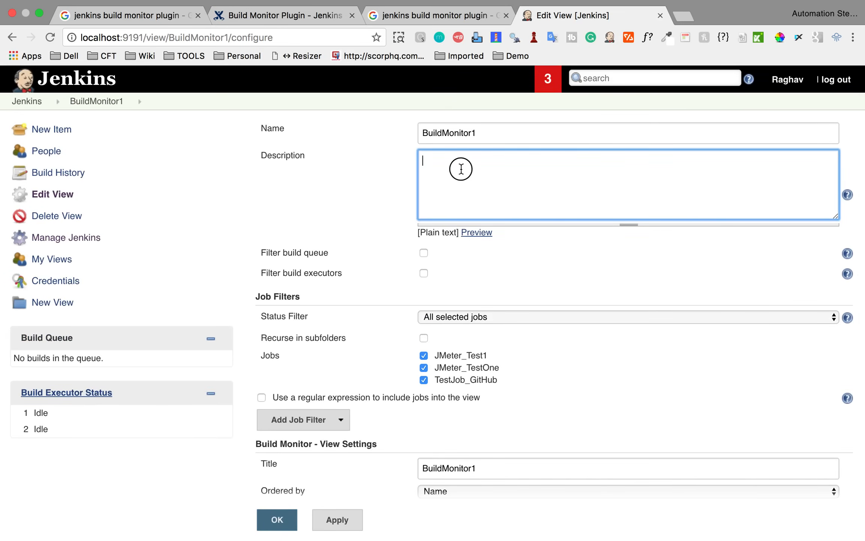
scroll(357, 328, down, 5)
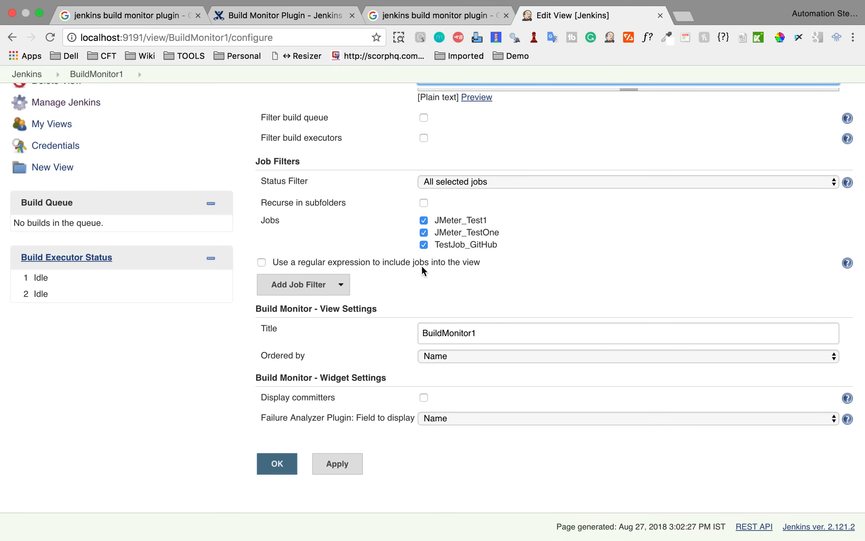
click(463, 330)
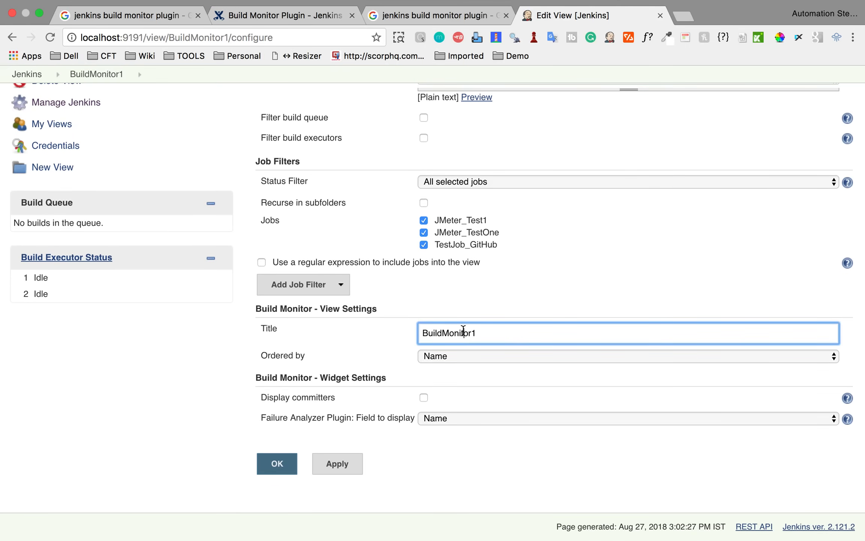
click(442, 356)
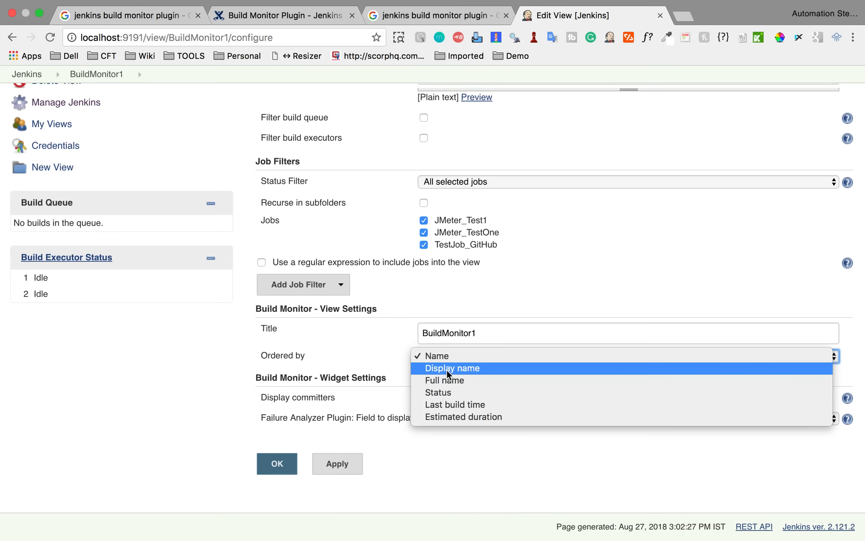
click(440, 391)
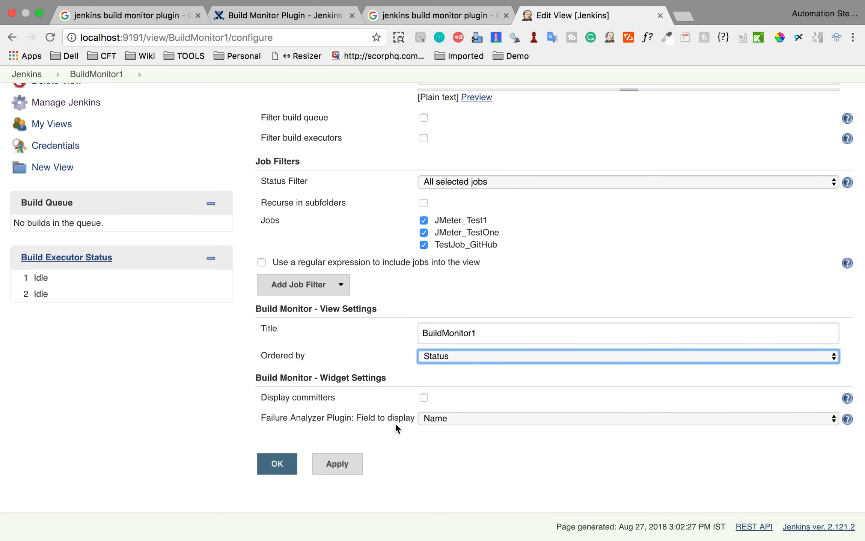
click(455, 414)
click(443, 417)
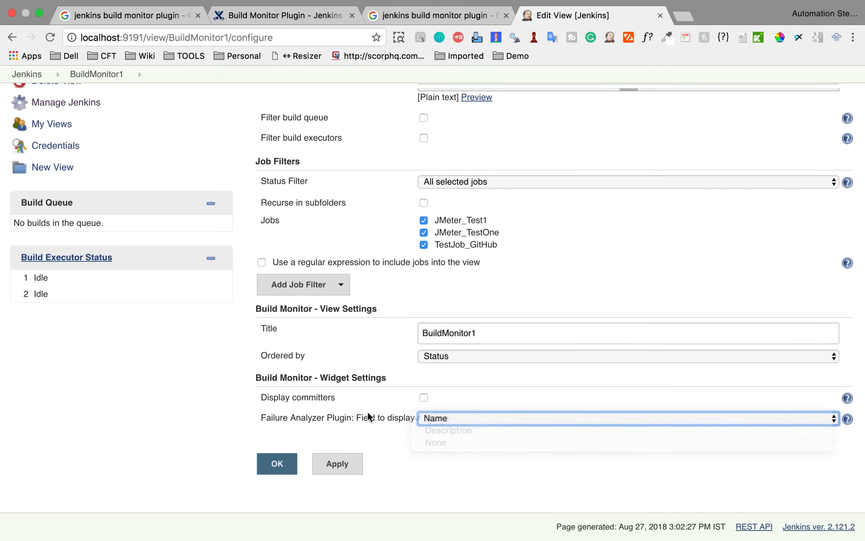
click(344, 467)
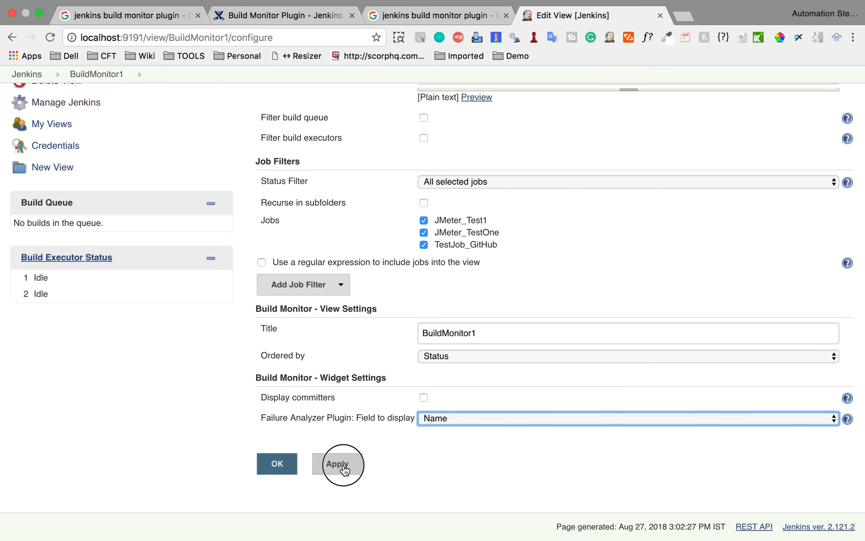
click(290, 470)
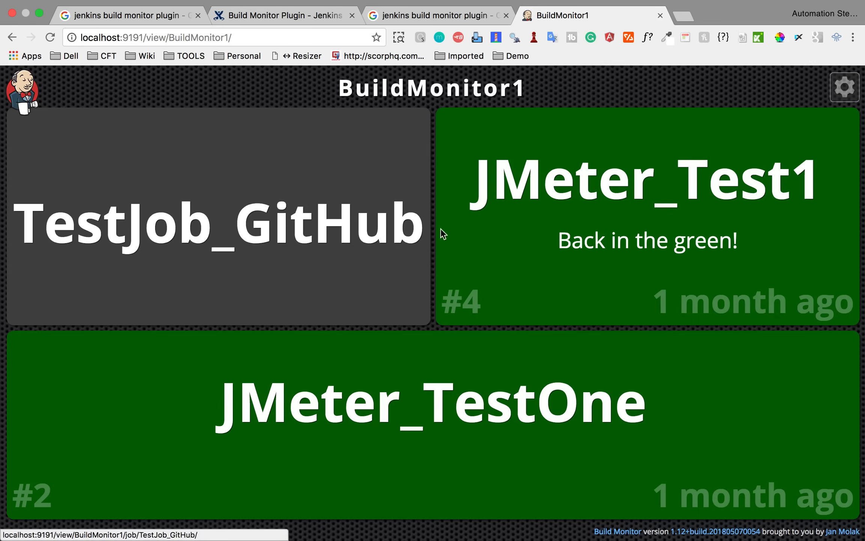
- Set the build monitor's text scale to 0.9 and its maximum number of columns to 8, closing the display settings
click(839, 89)
mouse_move(789, 152)
mouse_down()
mouse_move(741, 150)
mouse_move(827, 151)
mouse_move(780, 150)
mouse_up()
drag(753, 214, 837, 210)
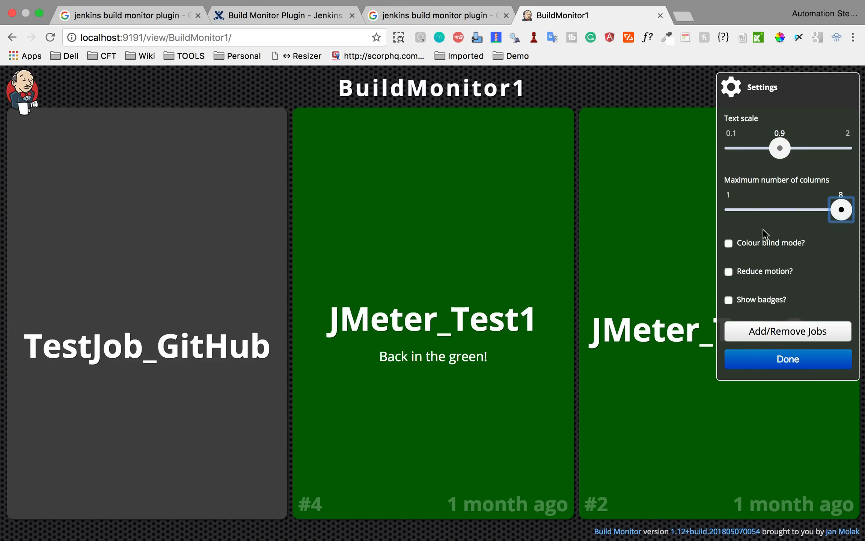
click(661, 90)
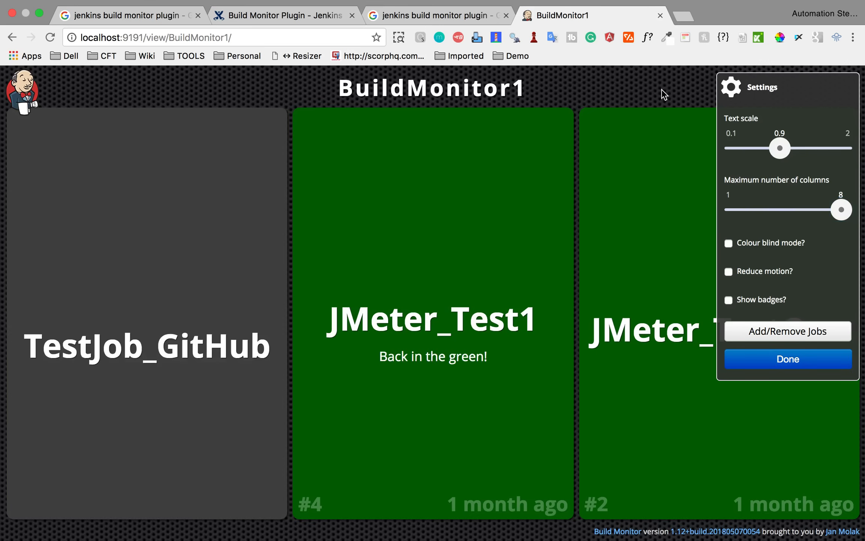
click(727, 89)
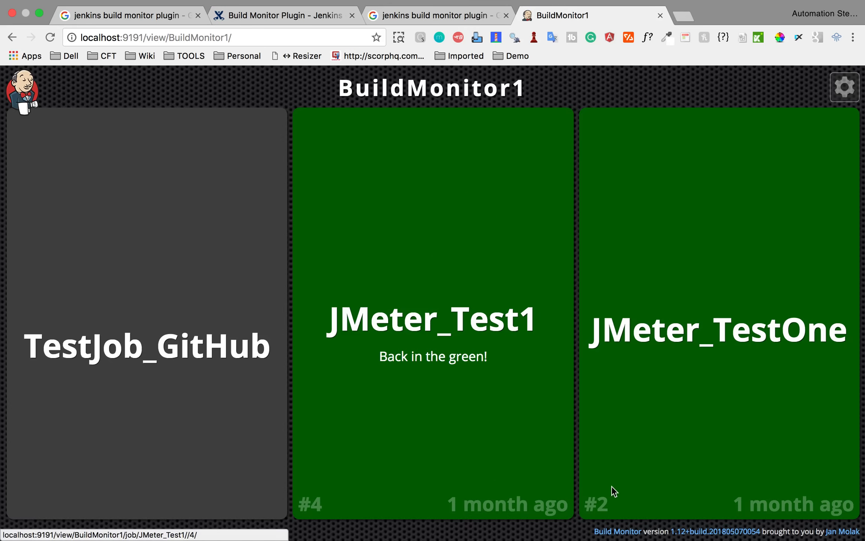
scroll(469, 289, down, 1)
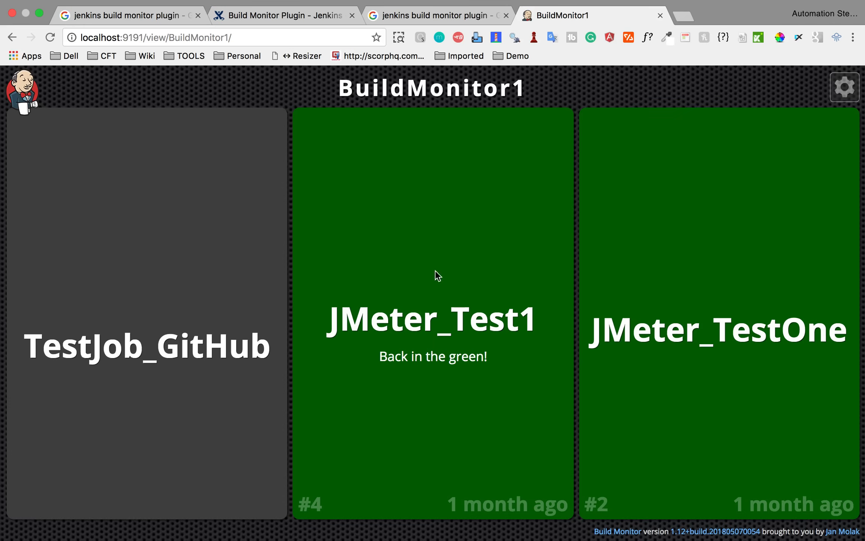
- Switch to the Notes app with the "JENKINS : Build Monitor View" note and clear the text selection
key(ctrl+Left)
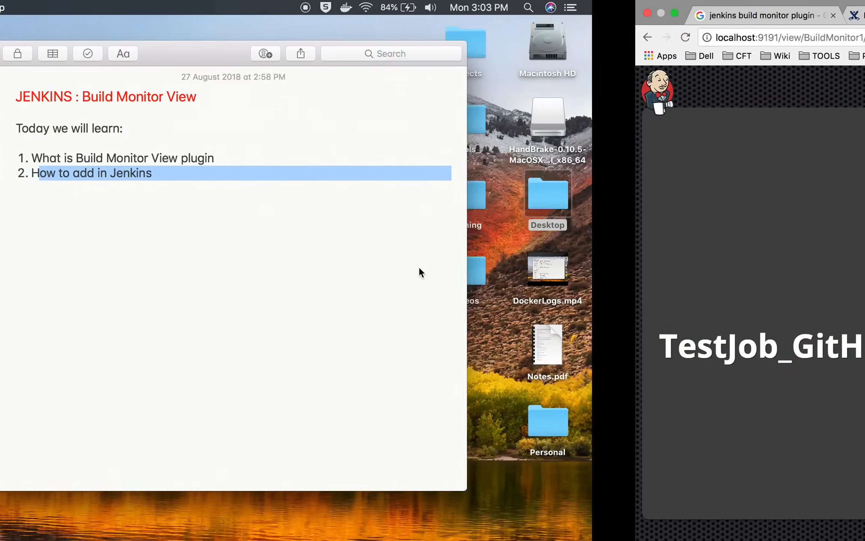
click(450, 247)
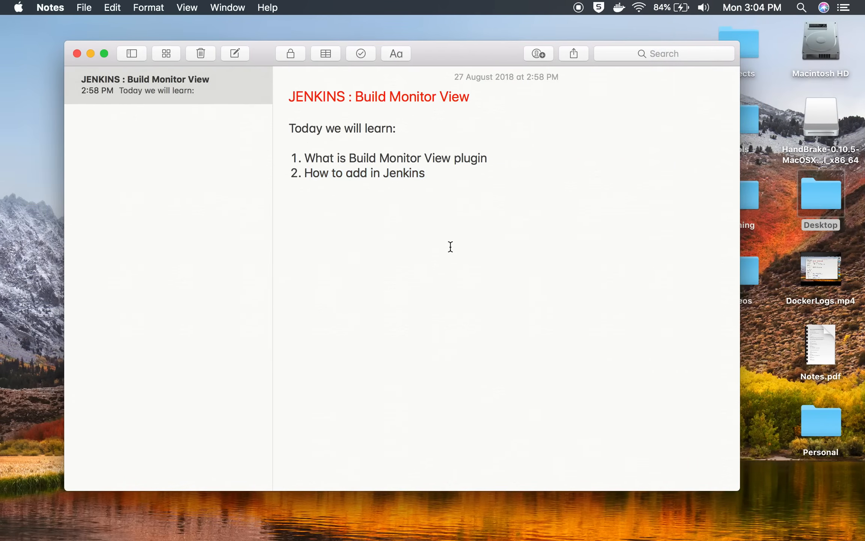